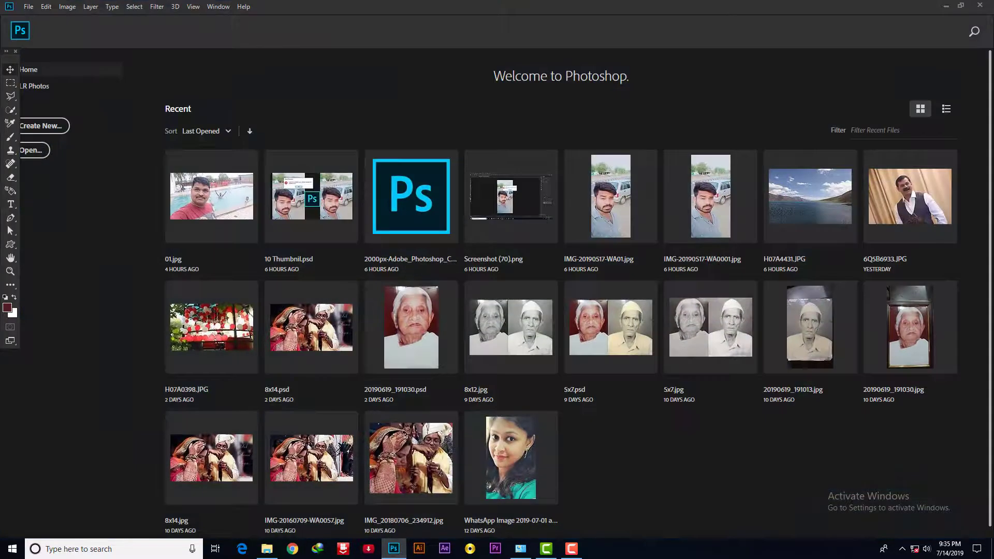
- Turn on Enable Preserve Details 2.0 Upscale in the Technology Previews preferences
click(46, 7)
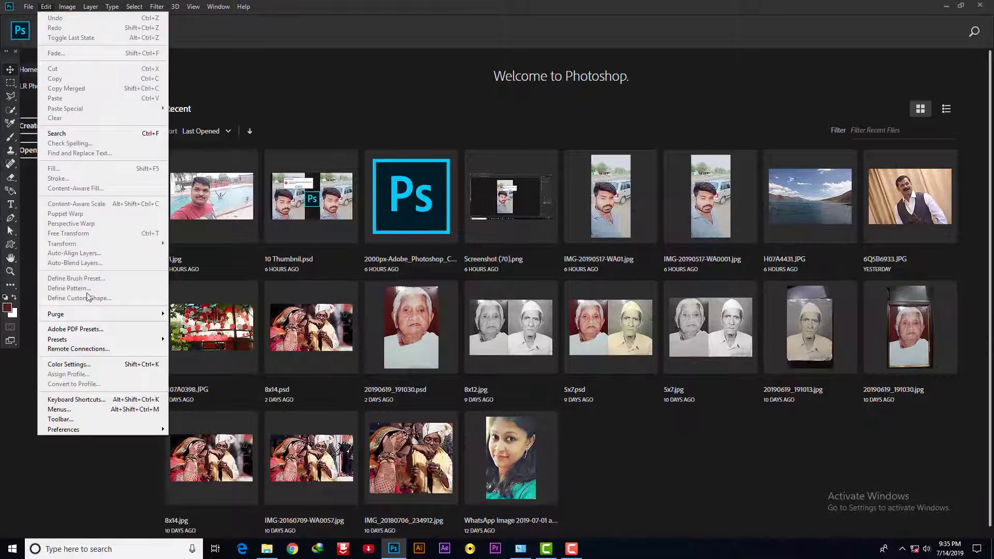
mouse_move(54, 395)
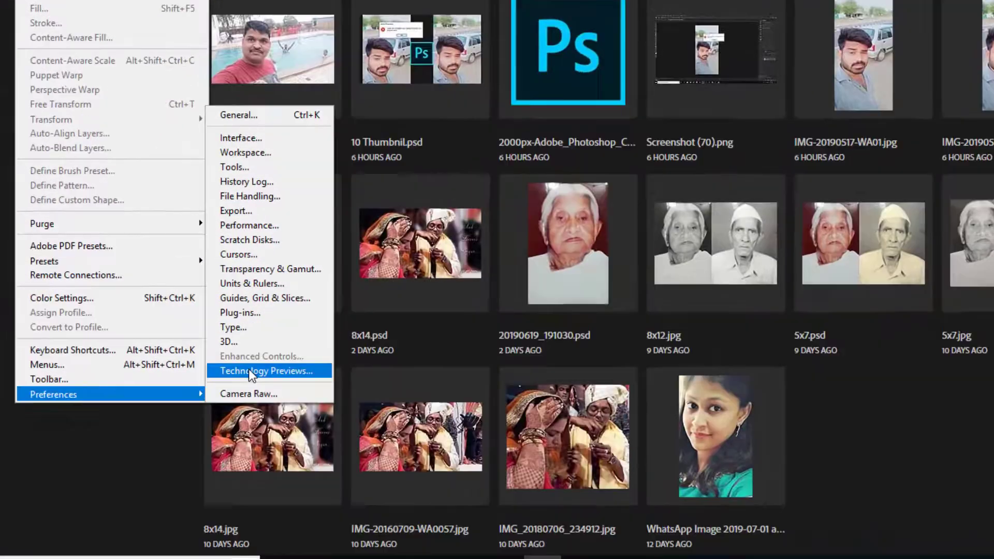
click(249, 371)
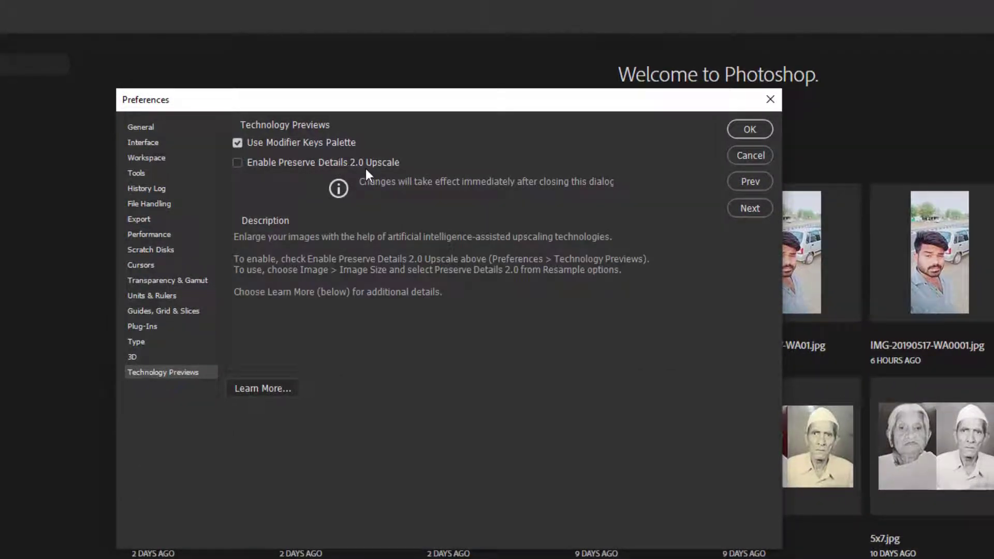
mouse_move(322, 163)
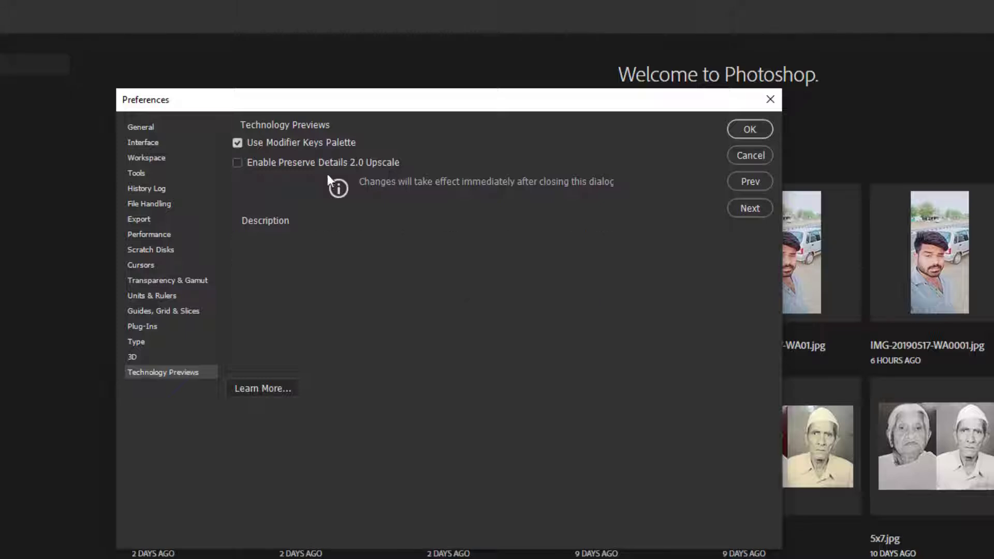
click(750, 130)
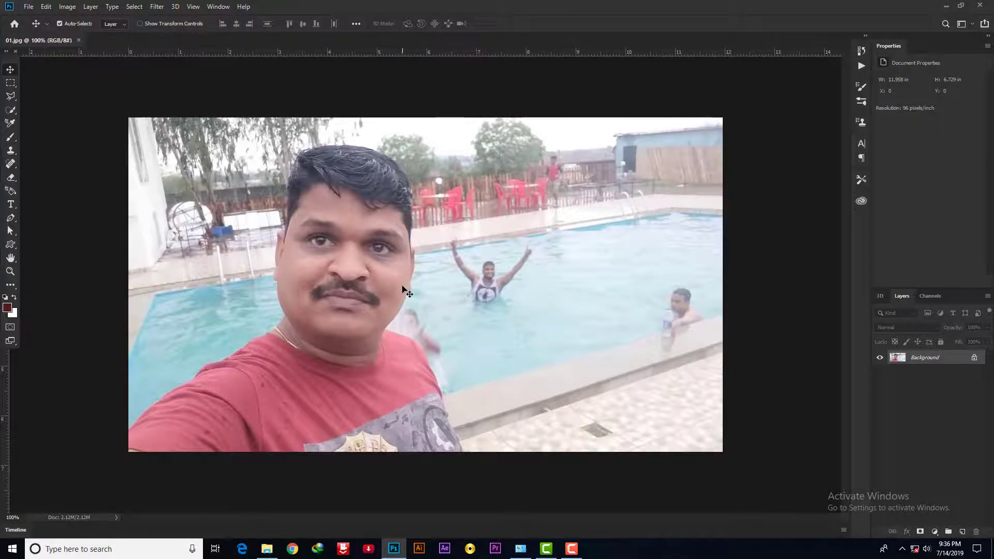
key(ctrl+0)
scroll(441, 290, up, 2)
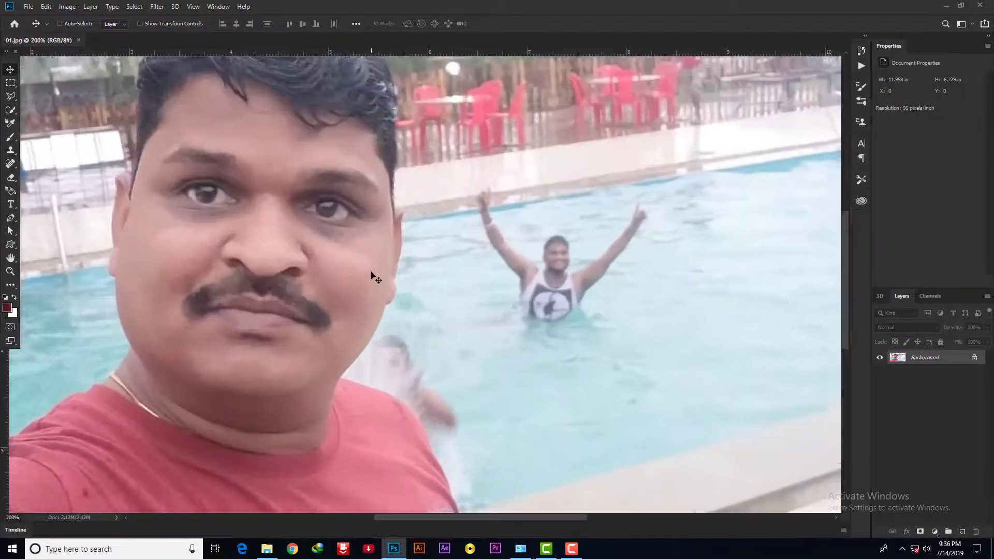
scroll(373, 275, up, 1)
drag(278, 222, 376, 264)
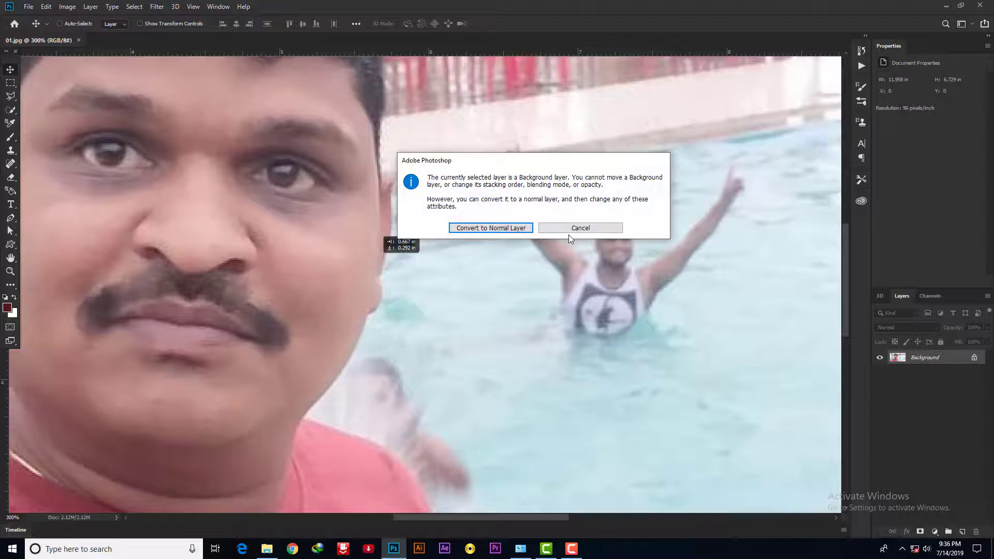
click(580, 228)
scroll(383, 207, up, 1)
scroll(278, 205, up, 1)
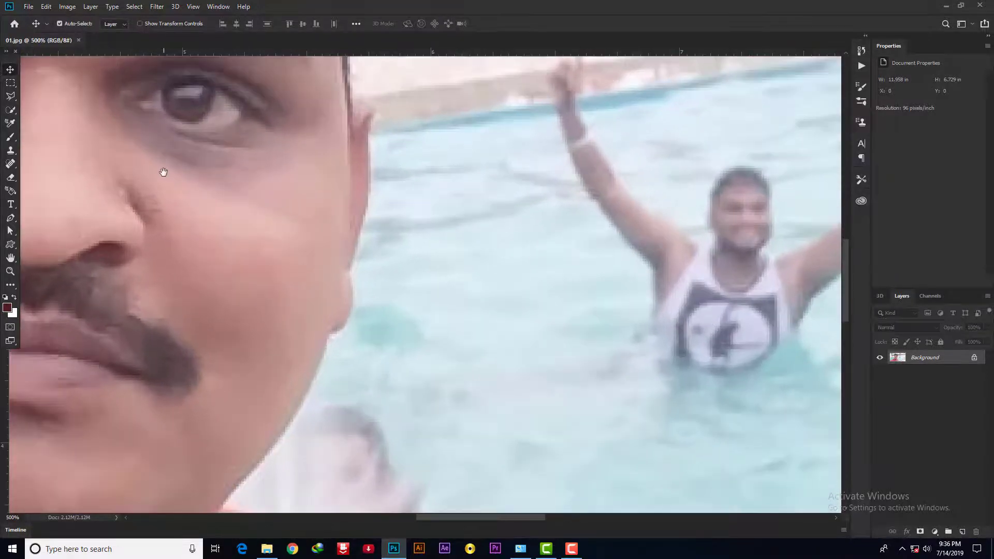
mouse_move(160, 166)
mouse_down()
mouse_move(482, 397)
mouse_move(468, 349)
mouse_up()
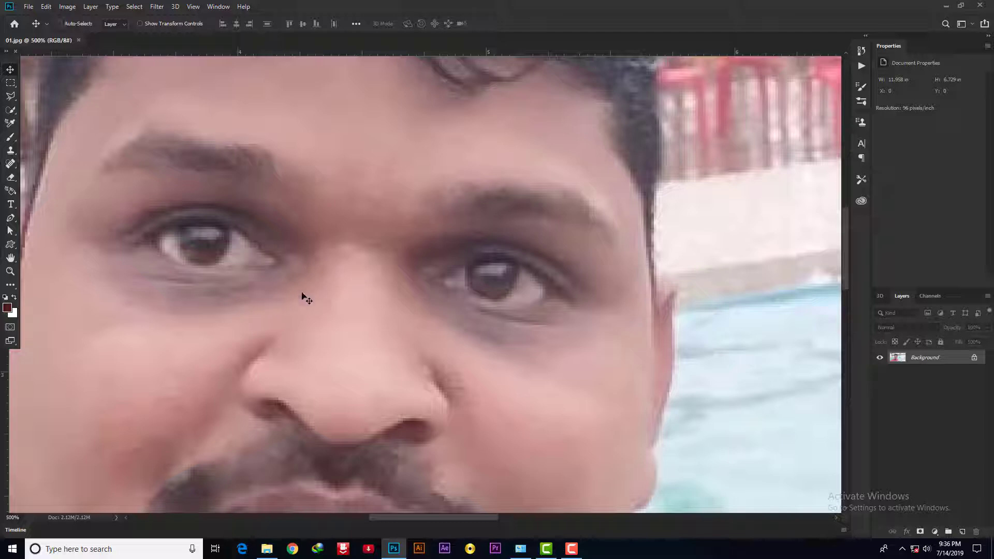
key(ctrl+0)
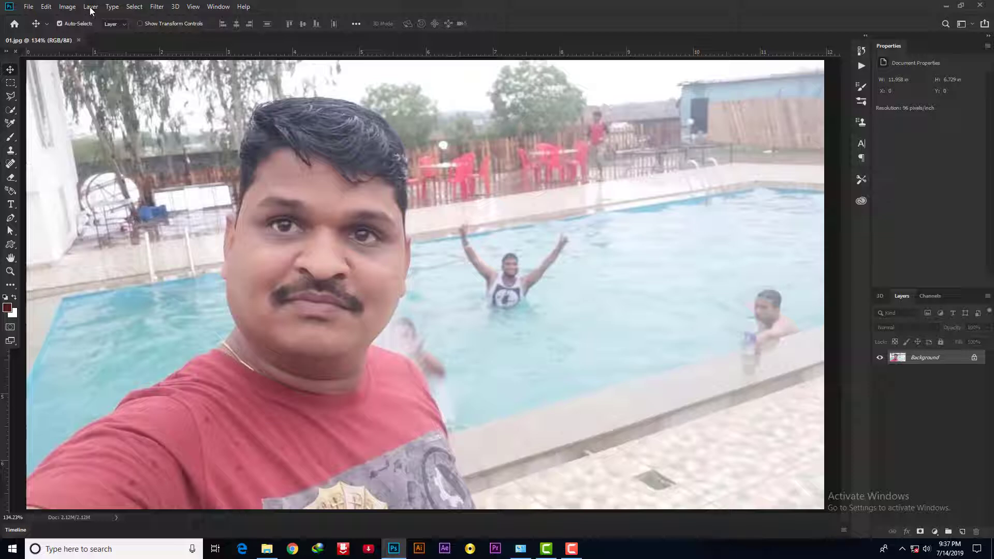
- Open the Image Size dialog for 01.jpg from the Image menu
click(67, 6)
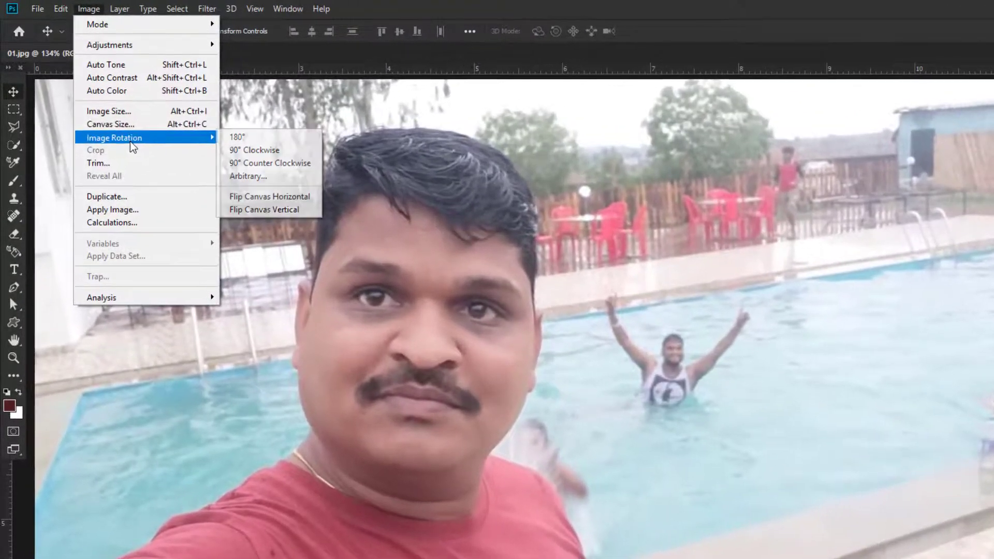
click(134, 113)
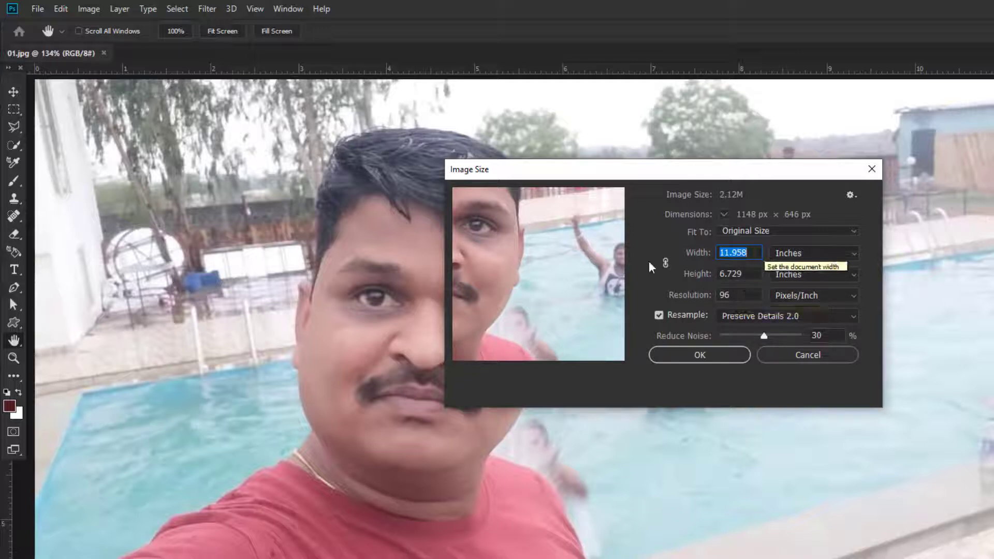
- Set the image size to 24 inches wide by 14 inches high
drag(521, 283, 587, 295)
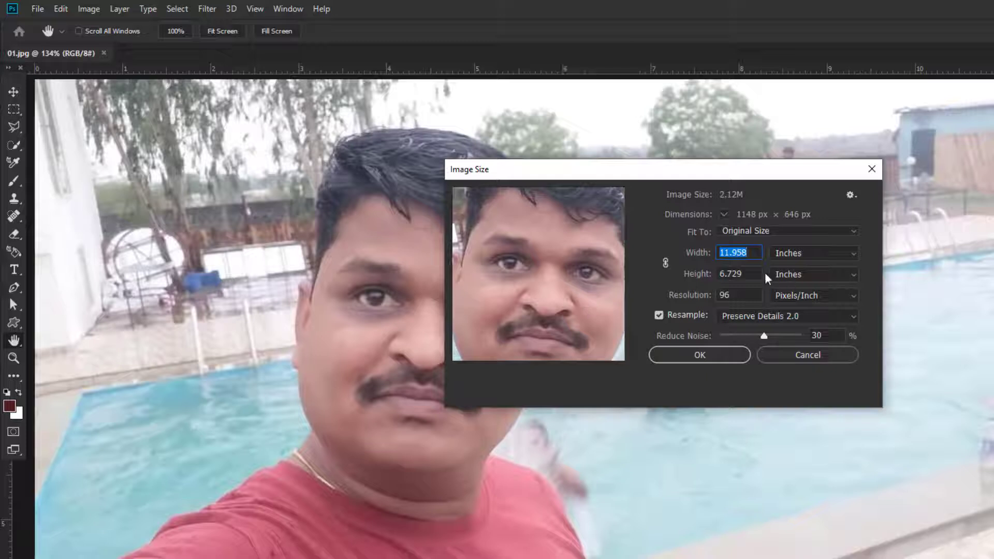
text(24)
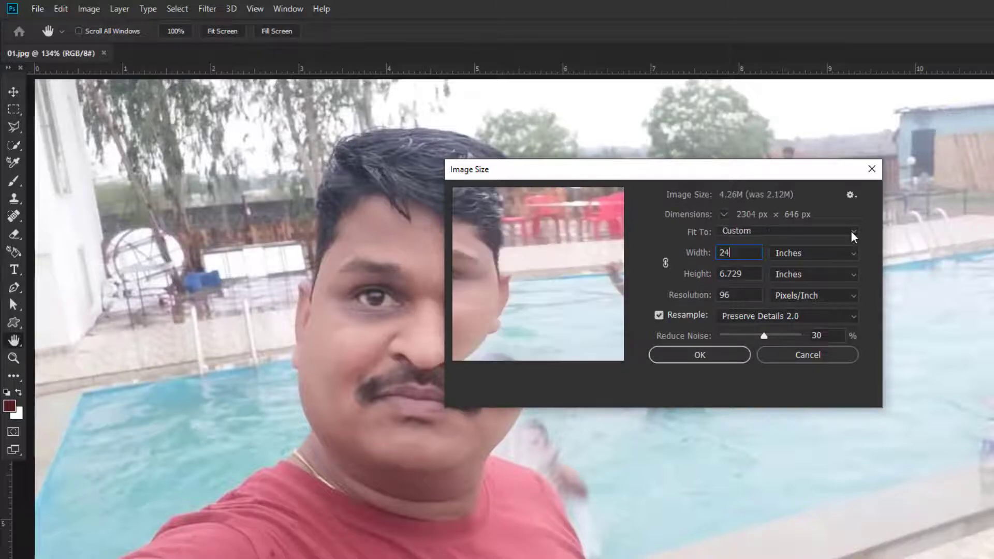
key(Tab)
text(14)
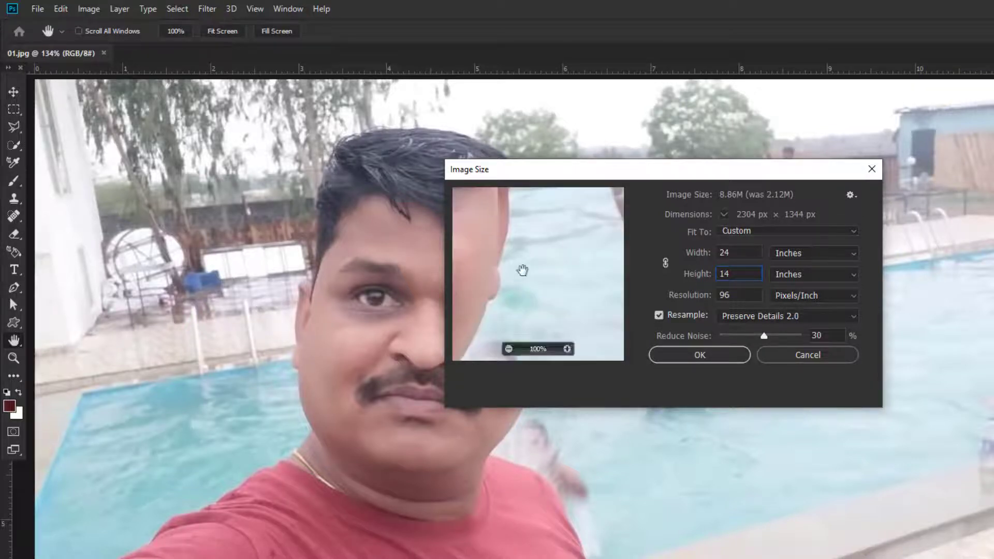
- Set Reduce Noise to 35 while previewing the face, and apply the resize
drag(519, 237, 611, 324)
drag(595, 280, 641, 294)
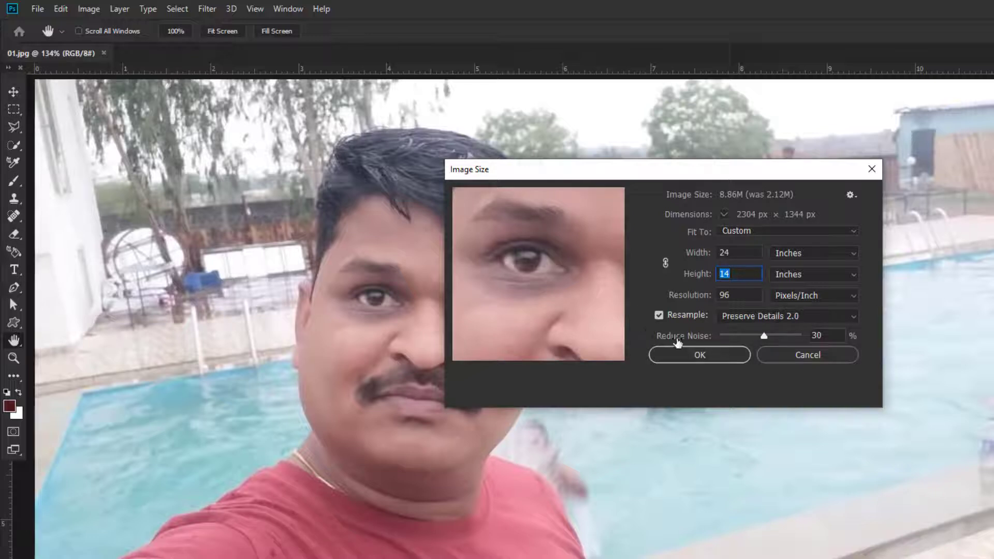
mouse_move(764, 335)
mouse_down()
mouse_move(785, 335)
mouse_move(770, 336)
mouse_up()
drag(770, 334, 763, 337)
drag(765, 336, 801, 335)
drag(799, 336, 761, 337)
drag(764, 348, 767, 349)
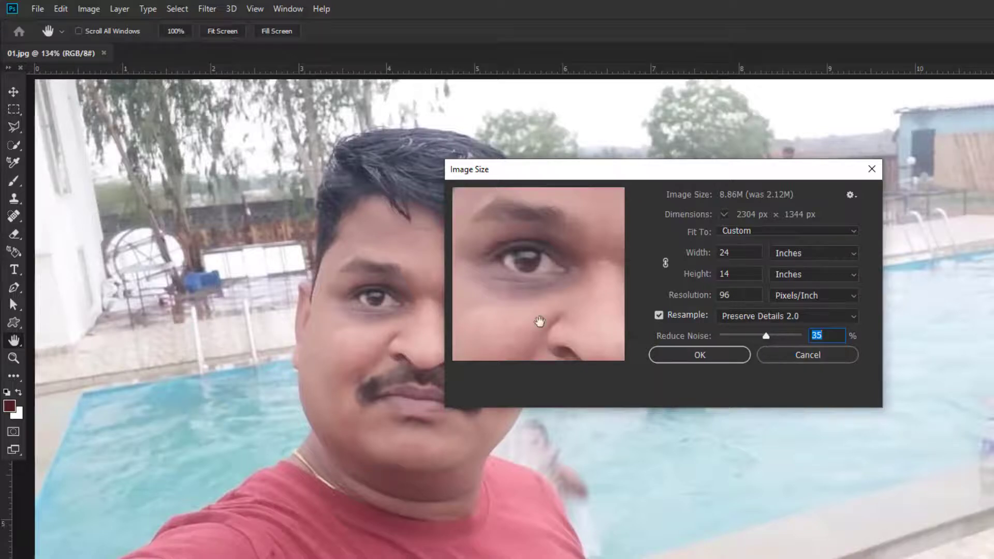
mouse_move(539, 274)
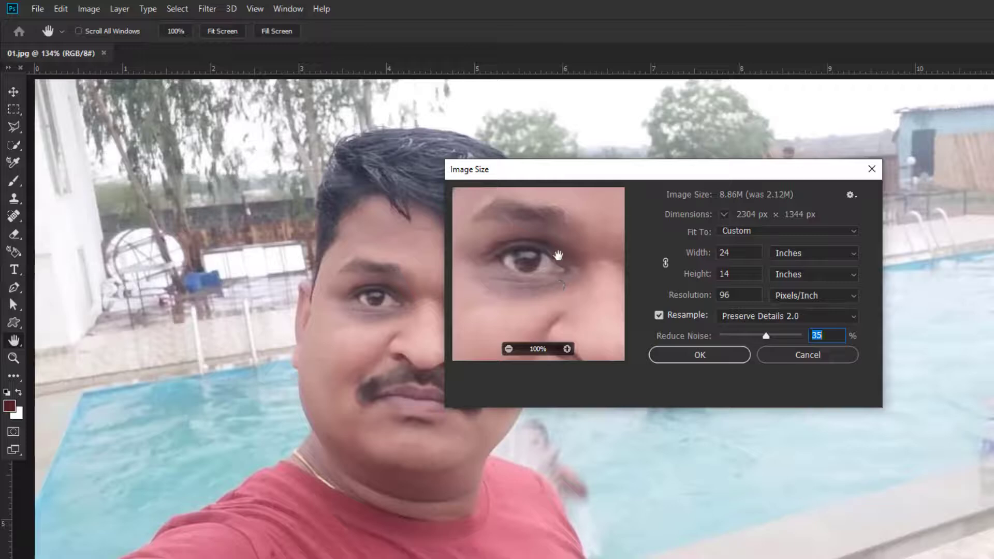
click(725, 357)
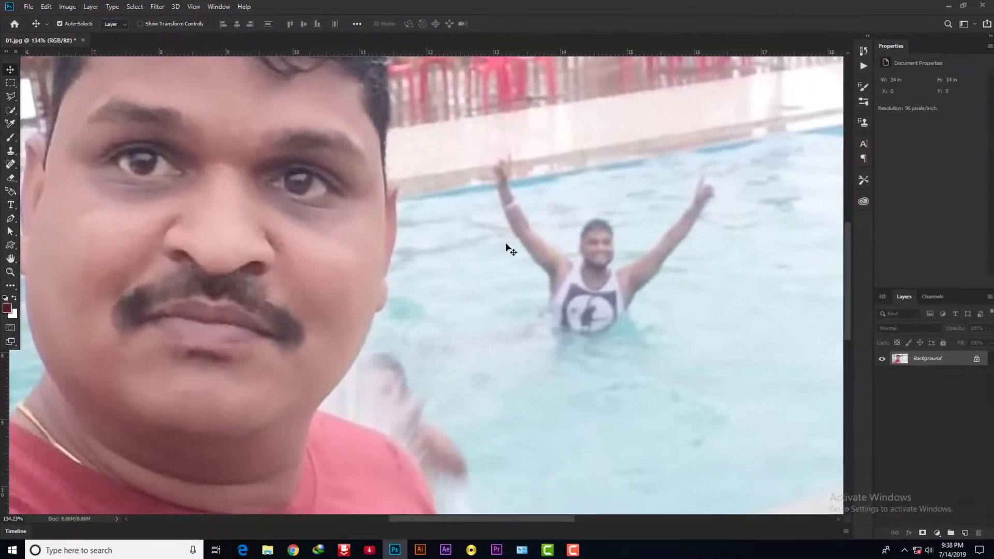
key(ctrl+0)
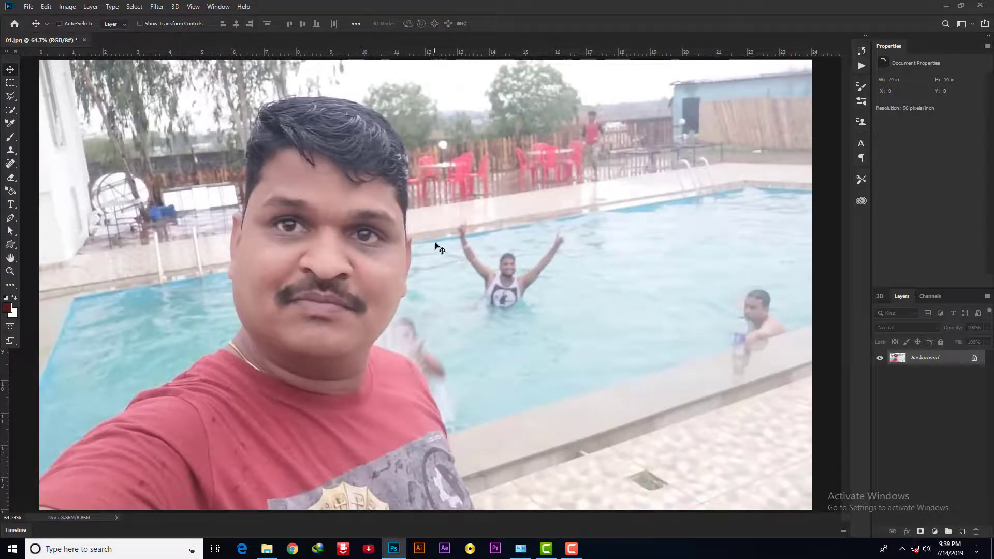
key(ctrl+1)
key(ctrl+plus)
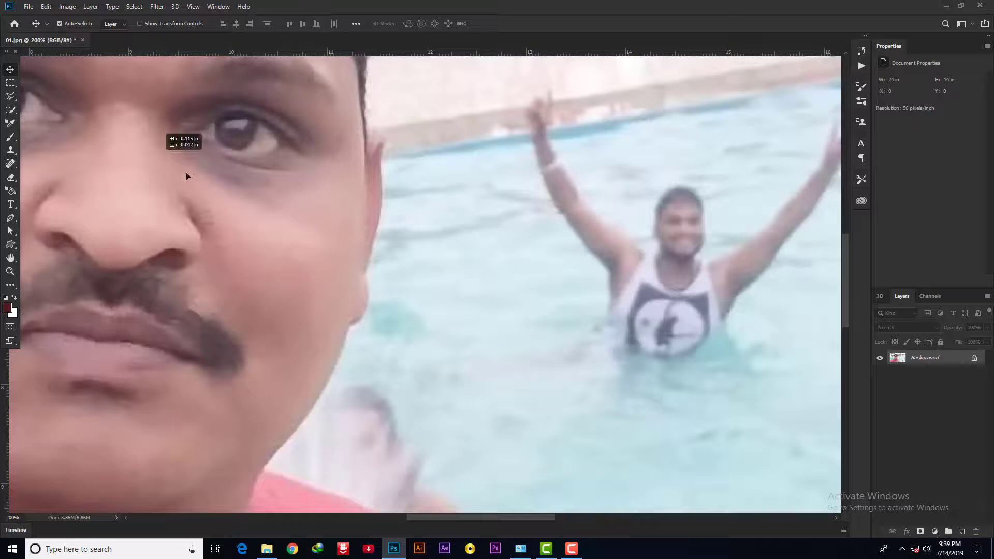
drag(317, 238, 372, 297)
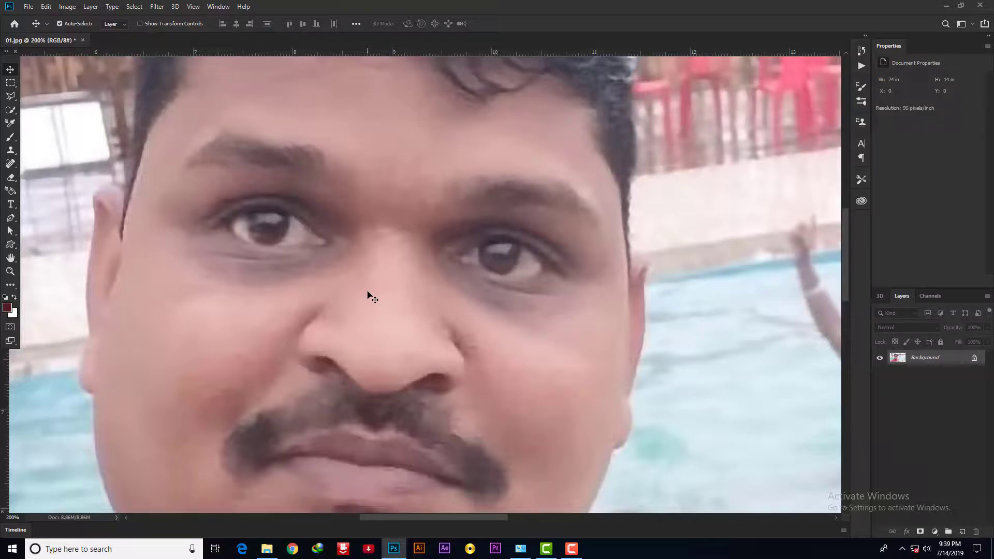
key(ctrl+0)
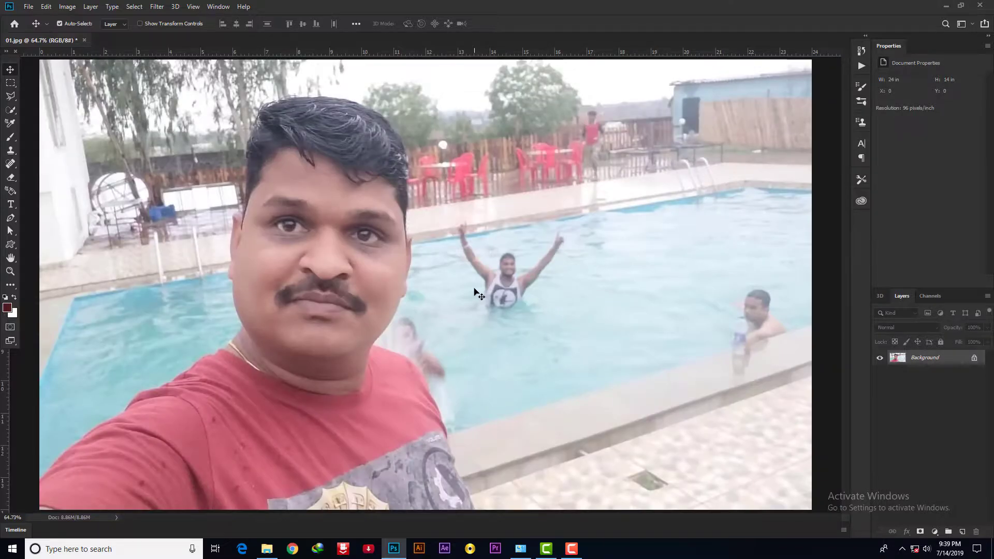